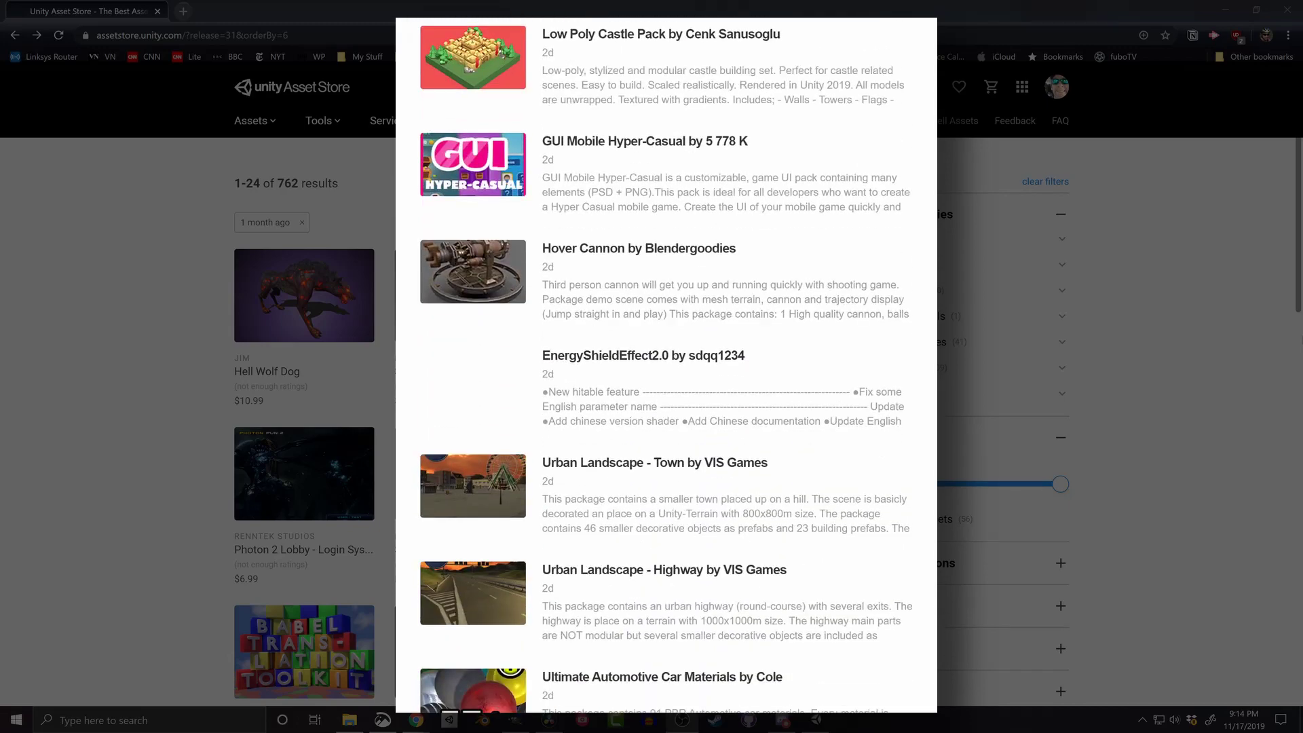
Scroll down through the Unity Asset Store new-packages feed.
scroll(1289, 275, down, 20)
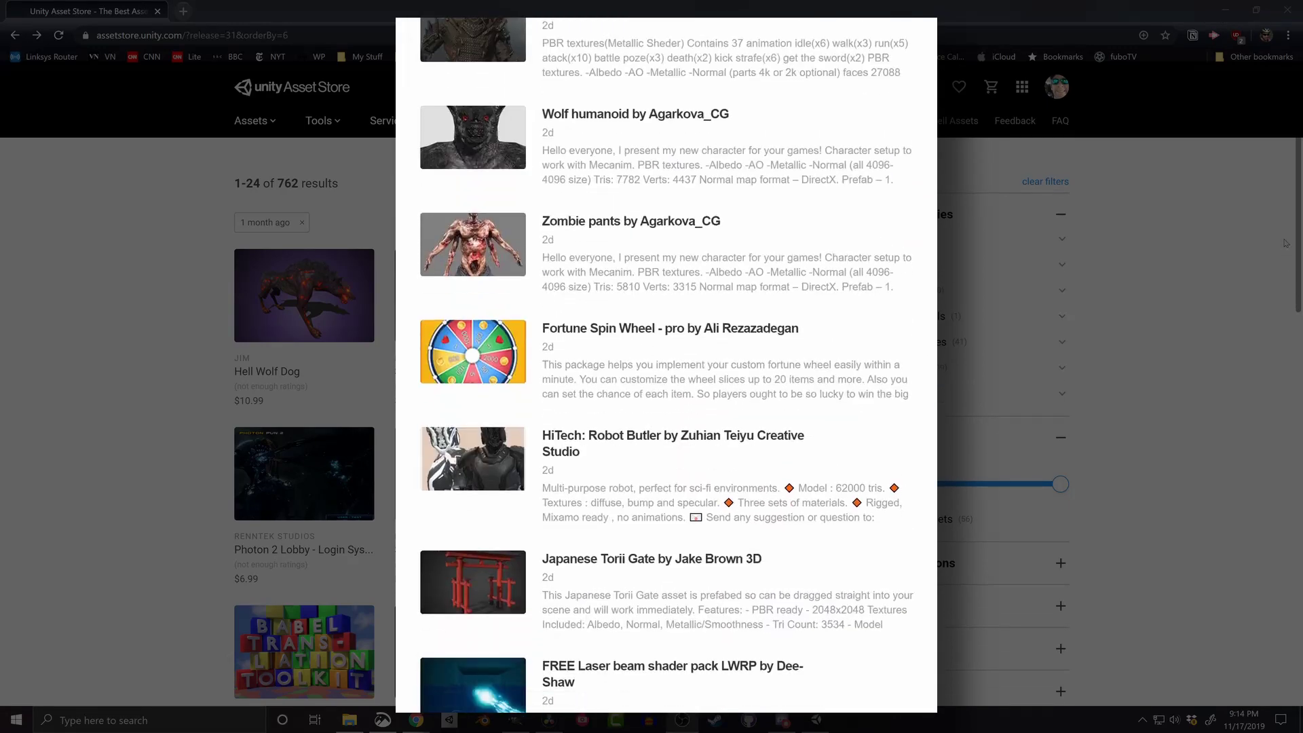
scroll(1287, 229, down, 18)
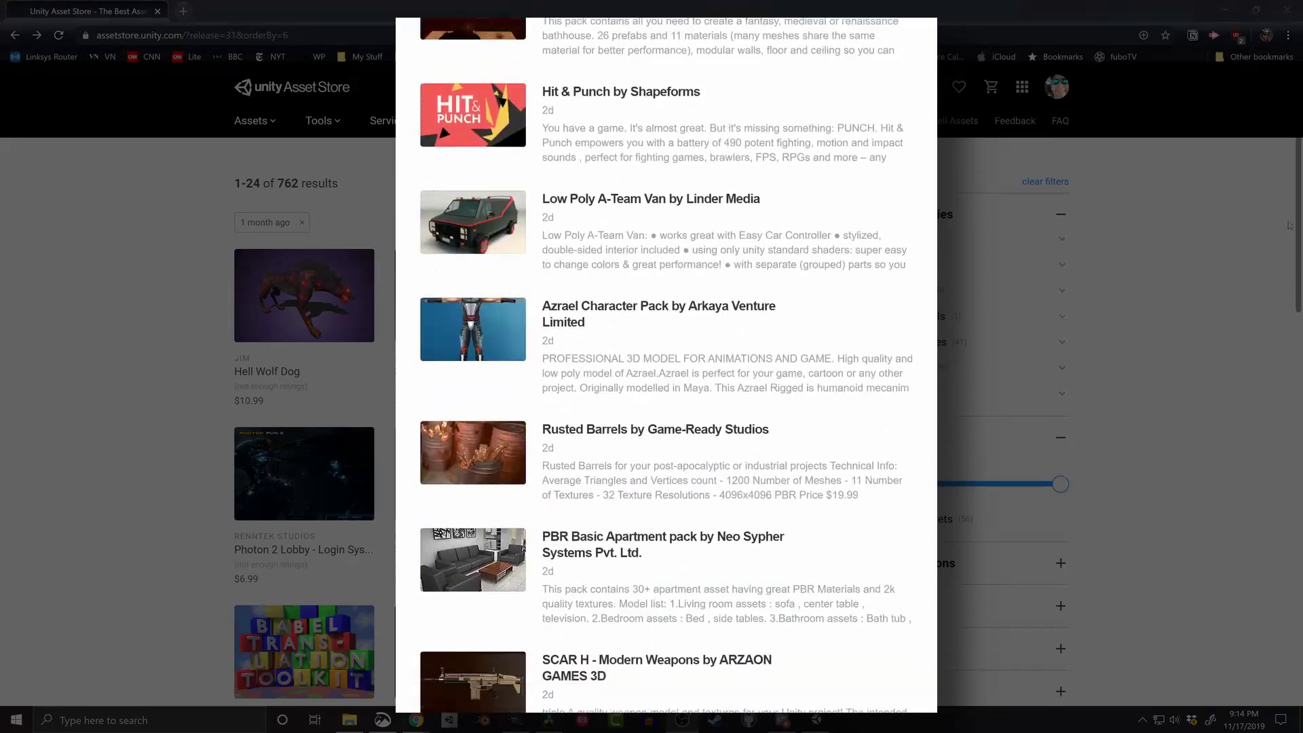
scroll(1294, 202, down, 16)
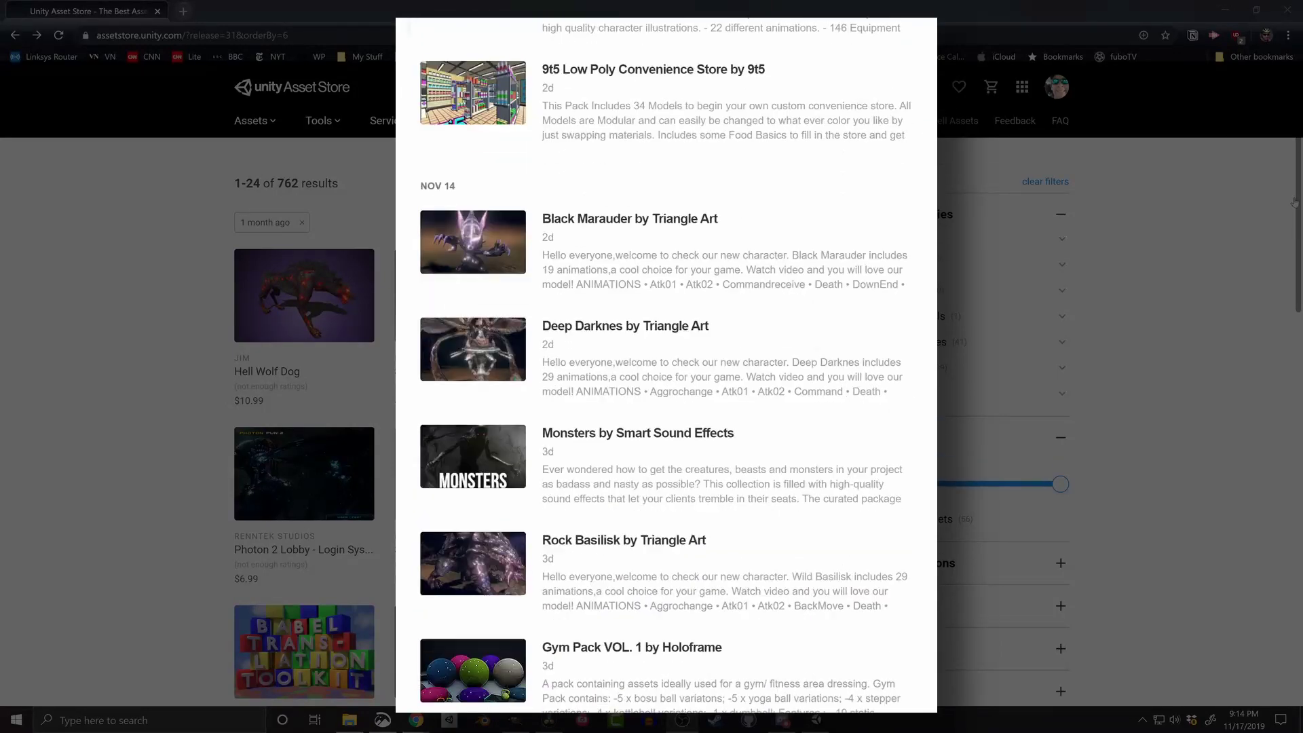
scroll(1294, 202, down, 16)
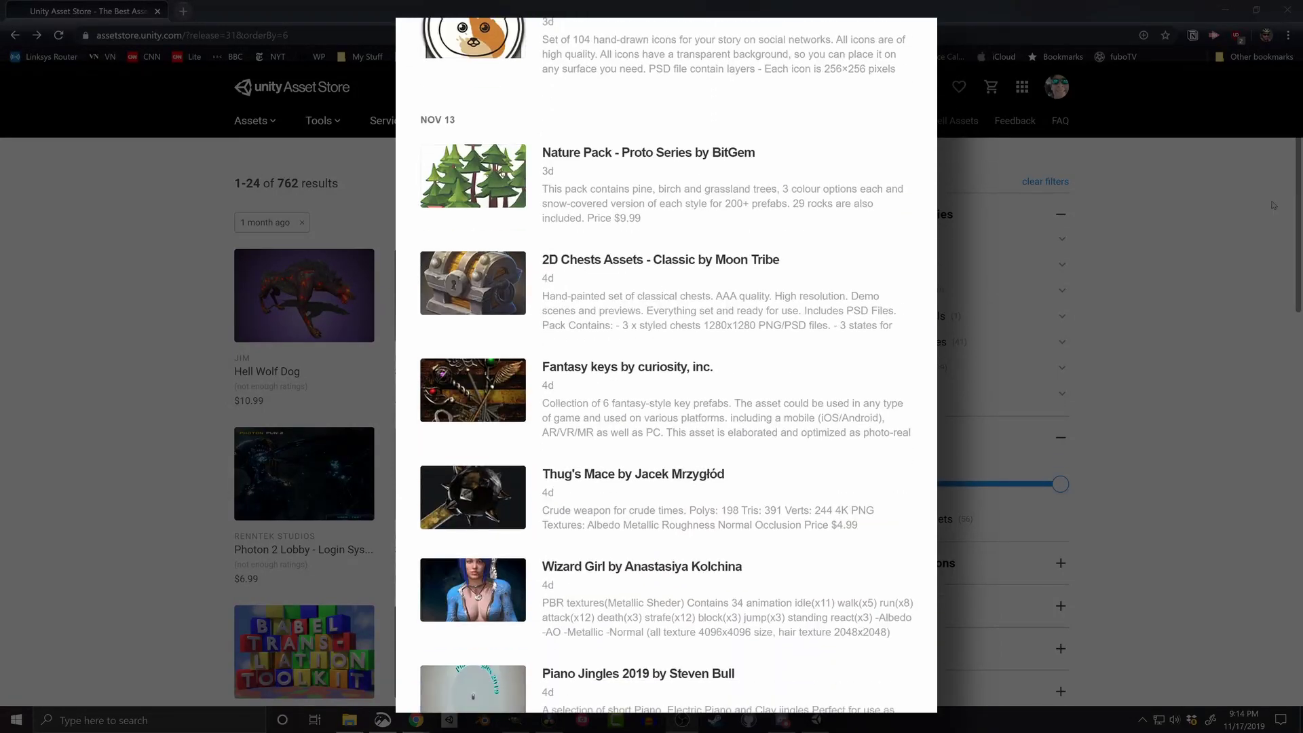
scroll(666, 365, down, 16)
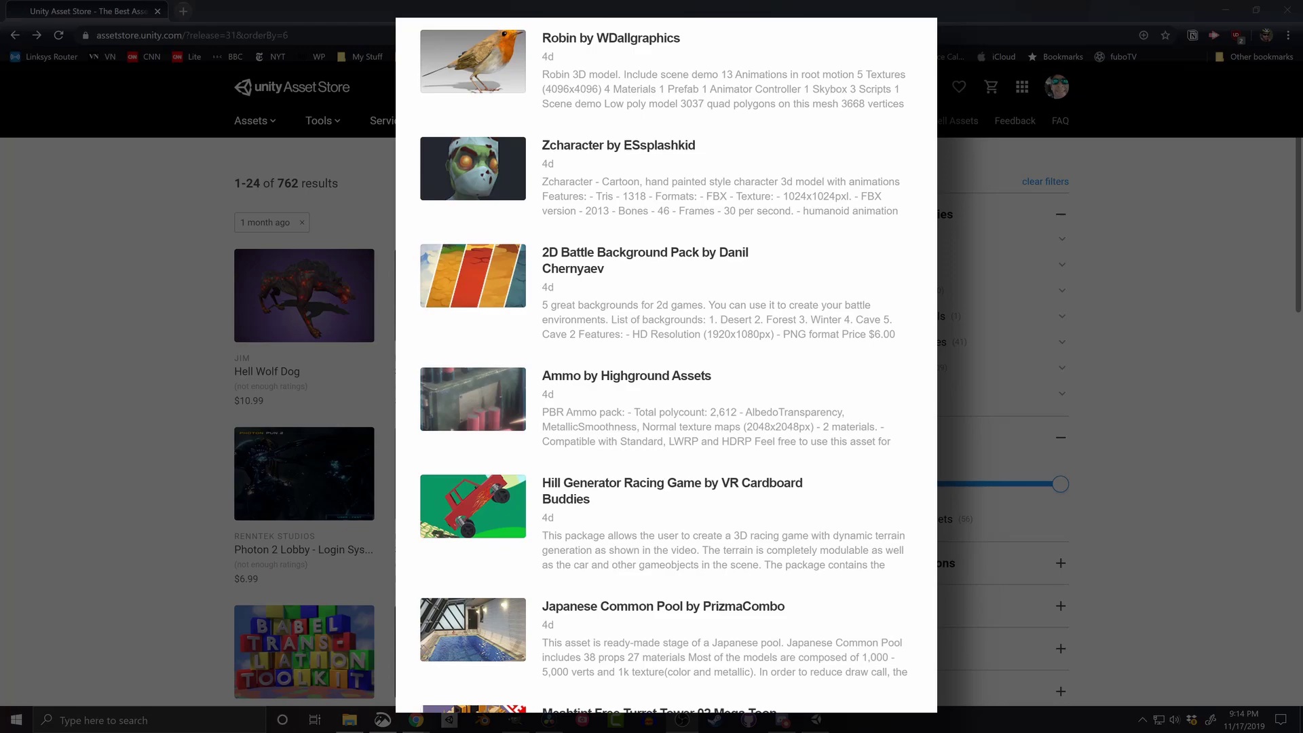
scroll(666, 365, down, 16)
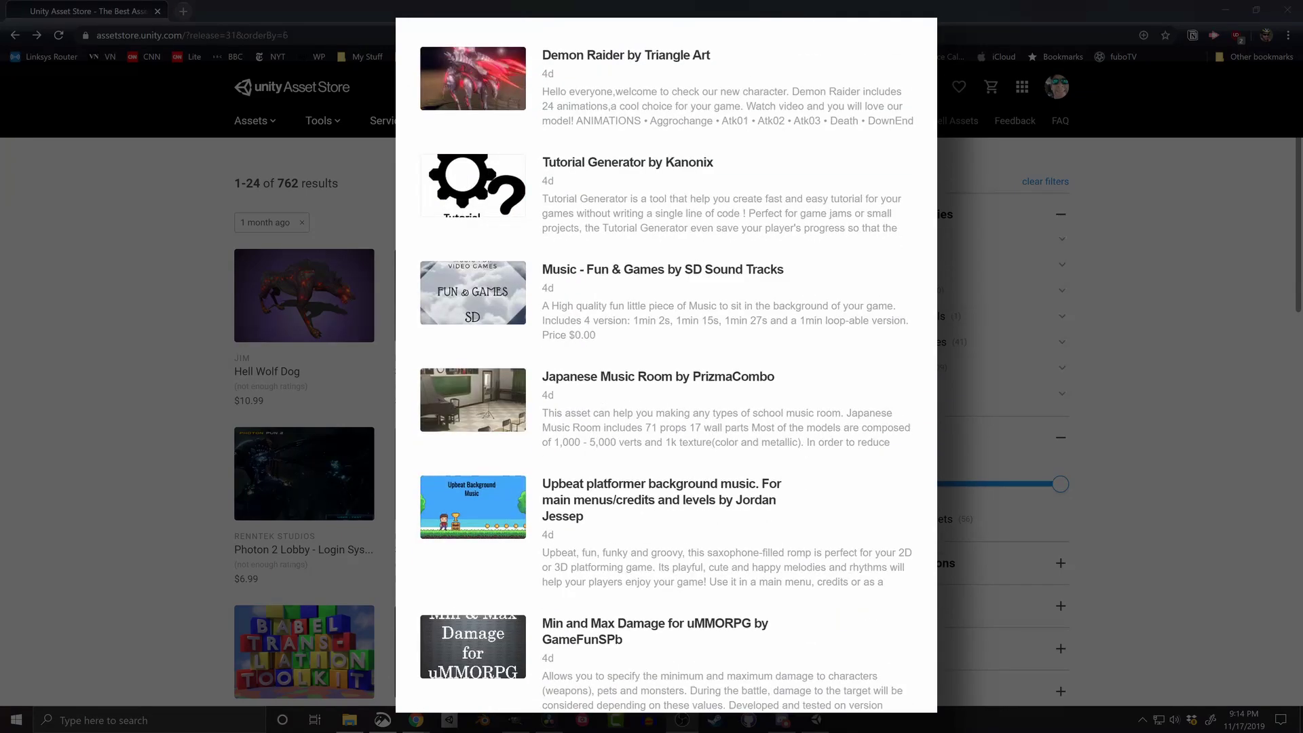
scroll(666, 365, down, 4)
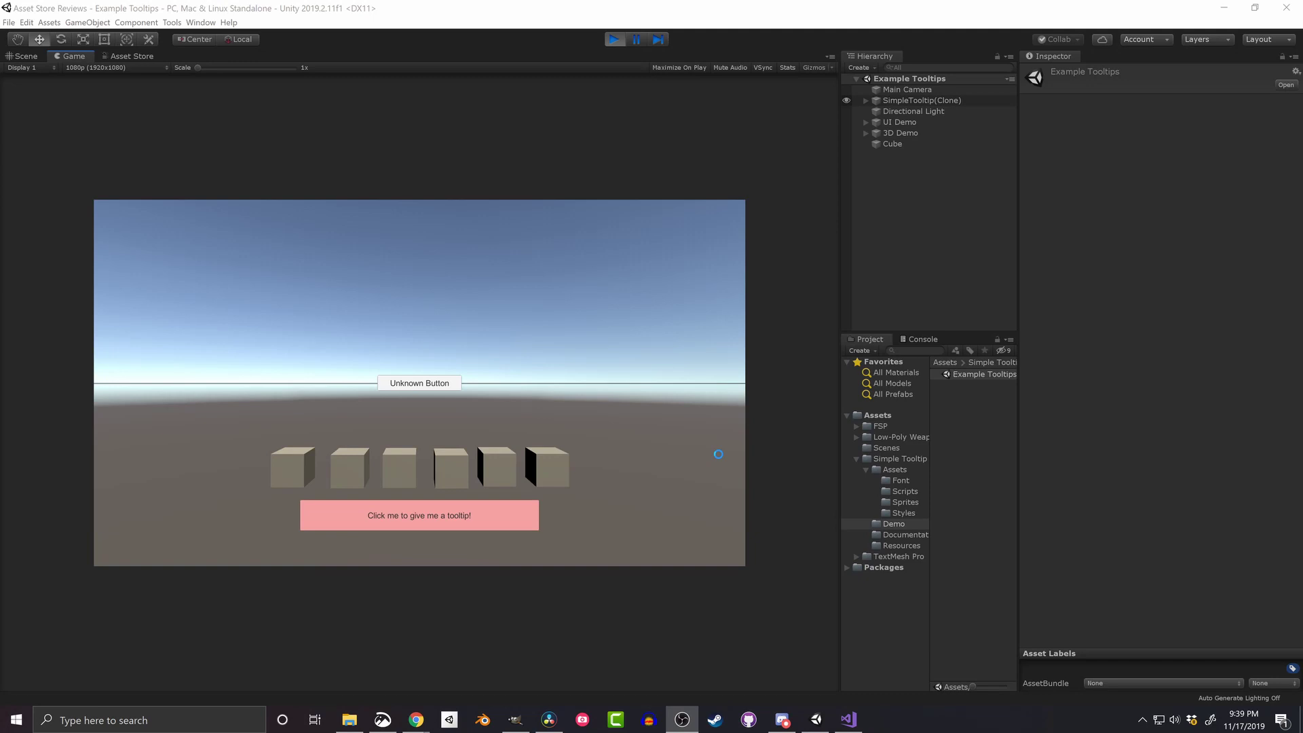
Show the demo cubes' and Unknown Button's tooltips, then click the pink button twice to update its tooltip.
click(718, 453)
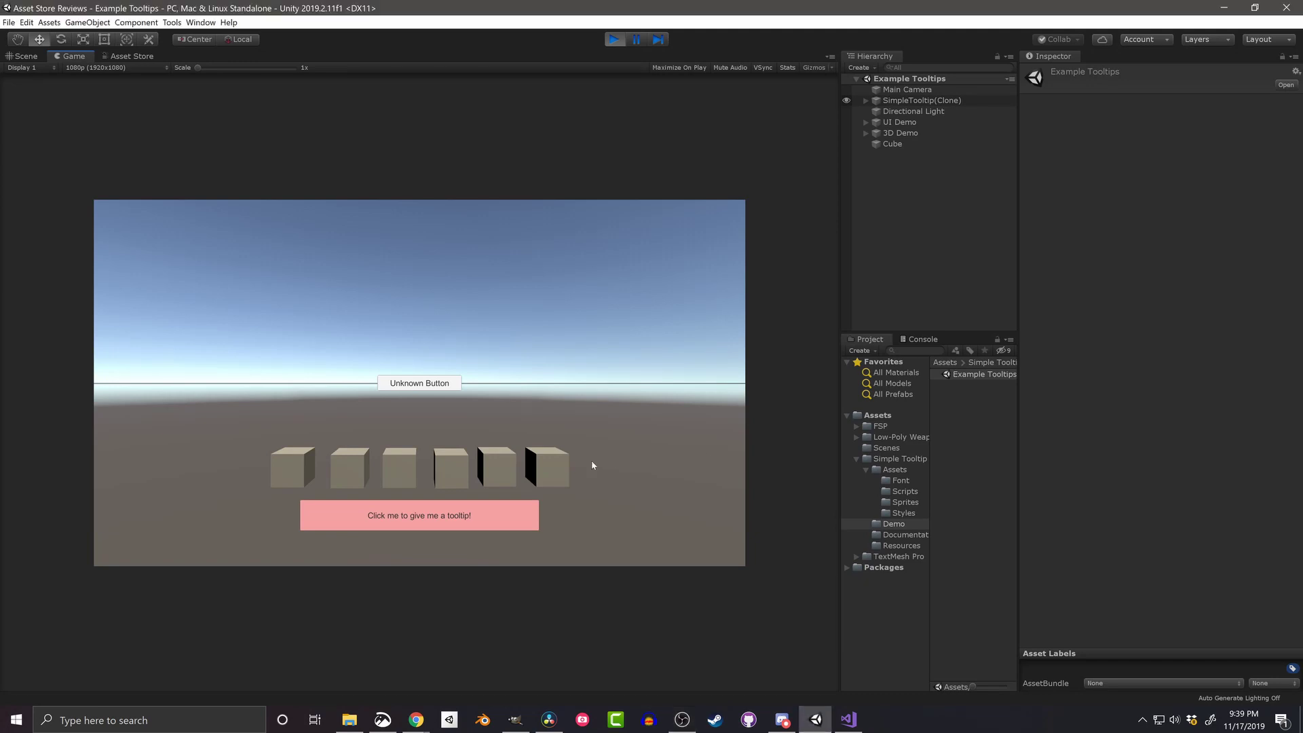
mouse_move(494, 478)
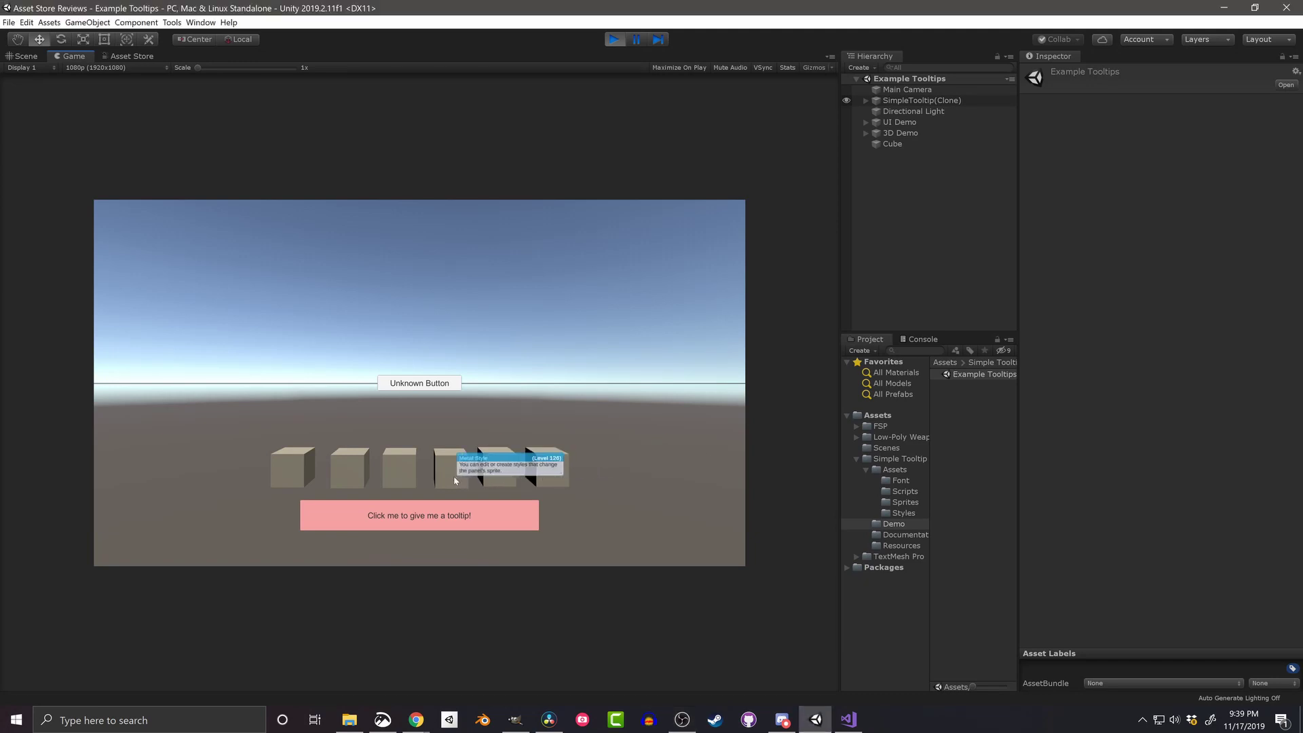
mouse_move(342, 474)
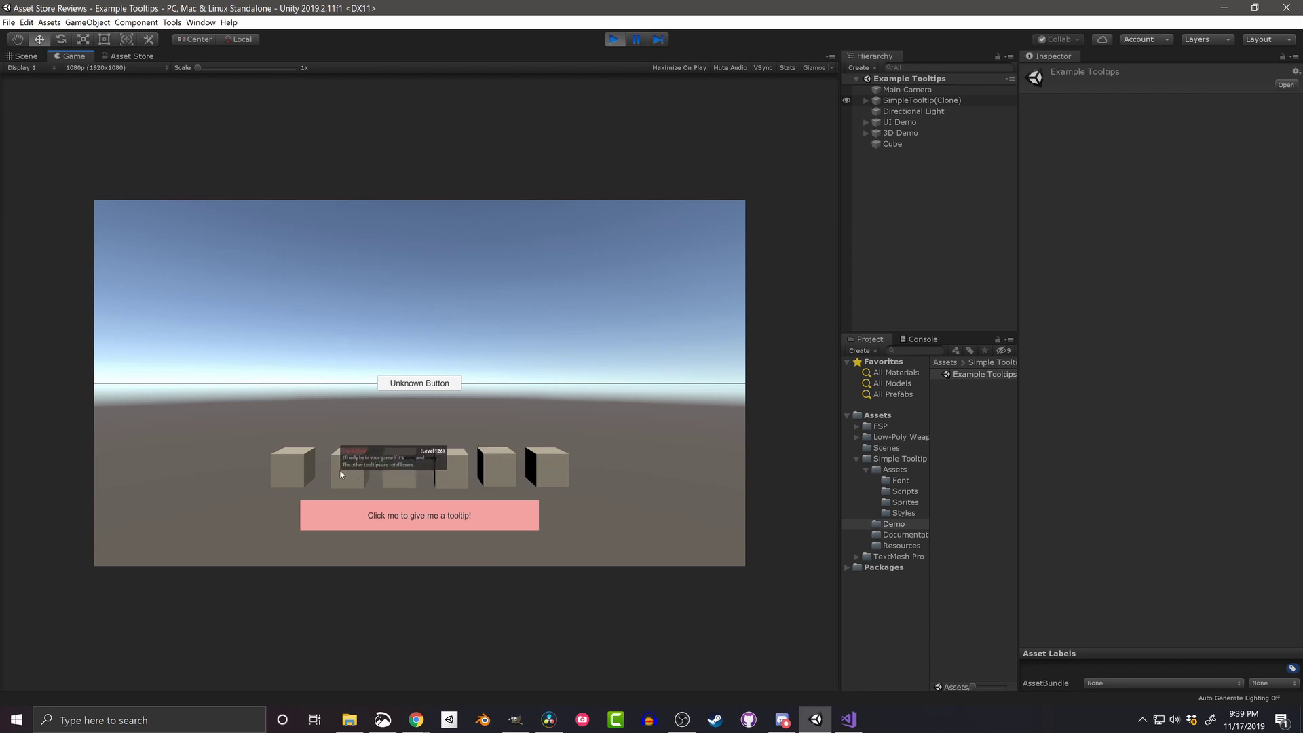
mouse_move(409, 387)
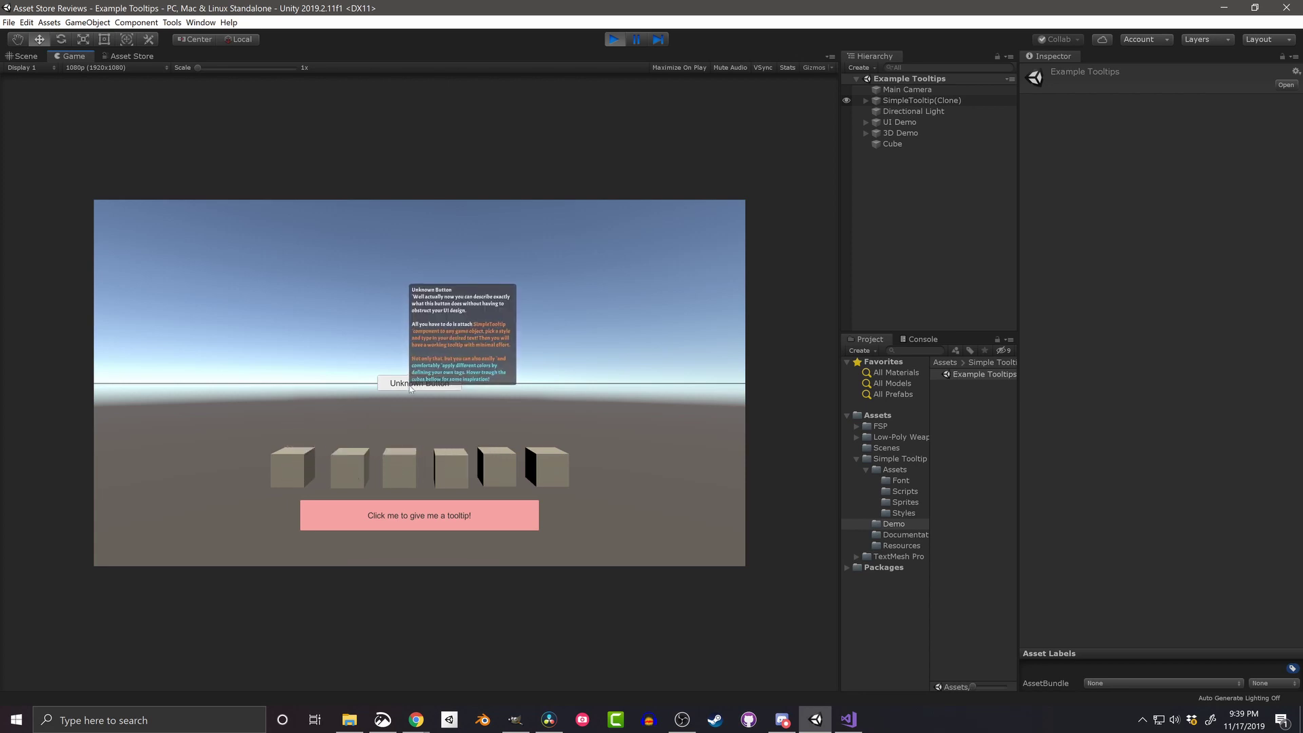
click(426, 524)
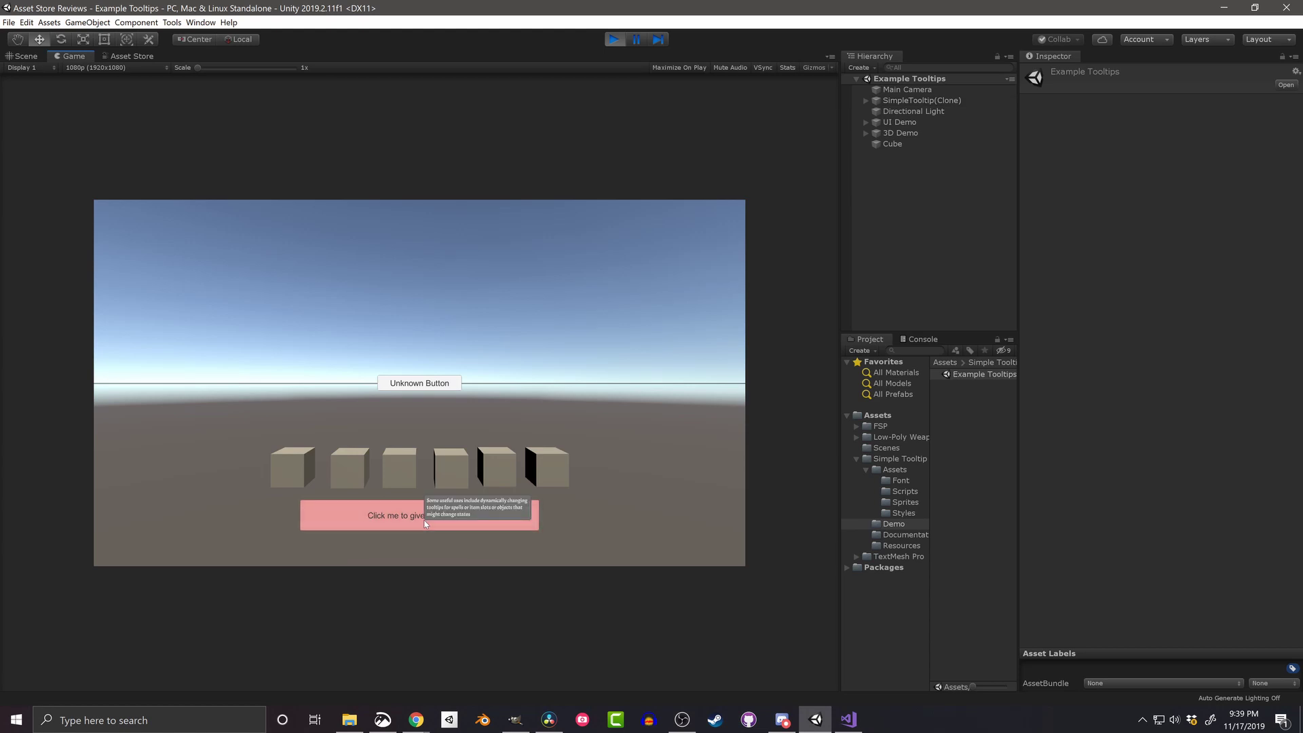
click(426, 524)
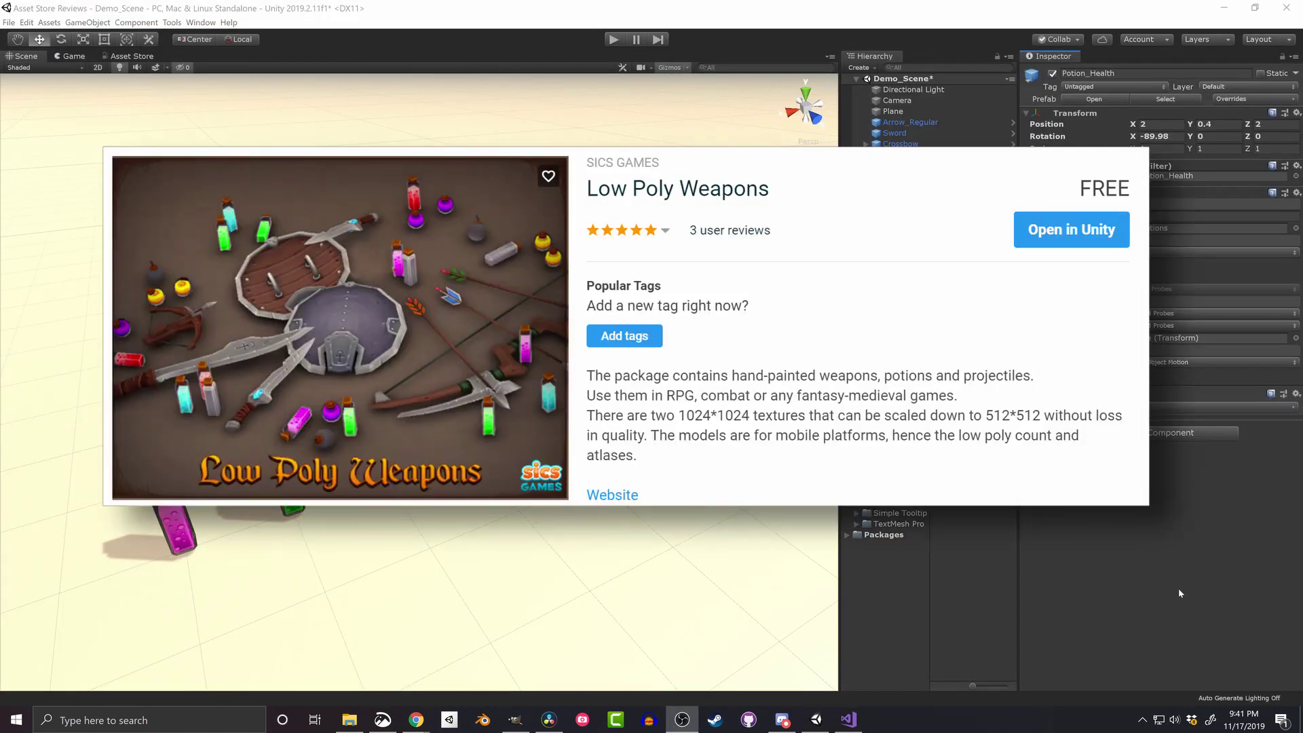
Add a Simple Tooltip component to the Potion_Health object.
click(1166, 590)
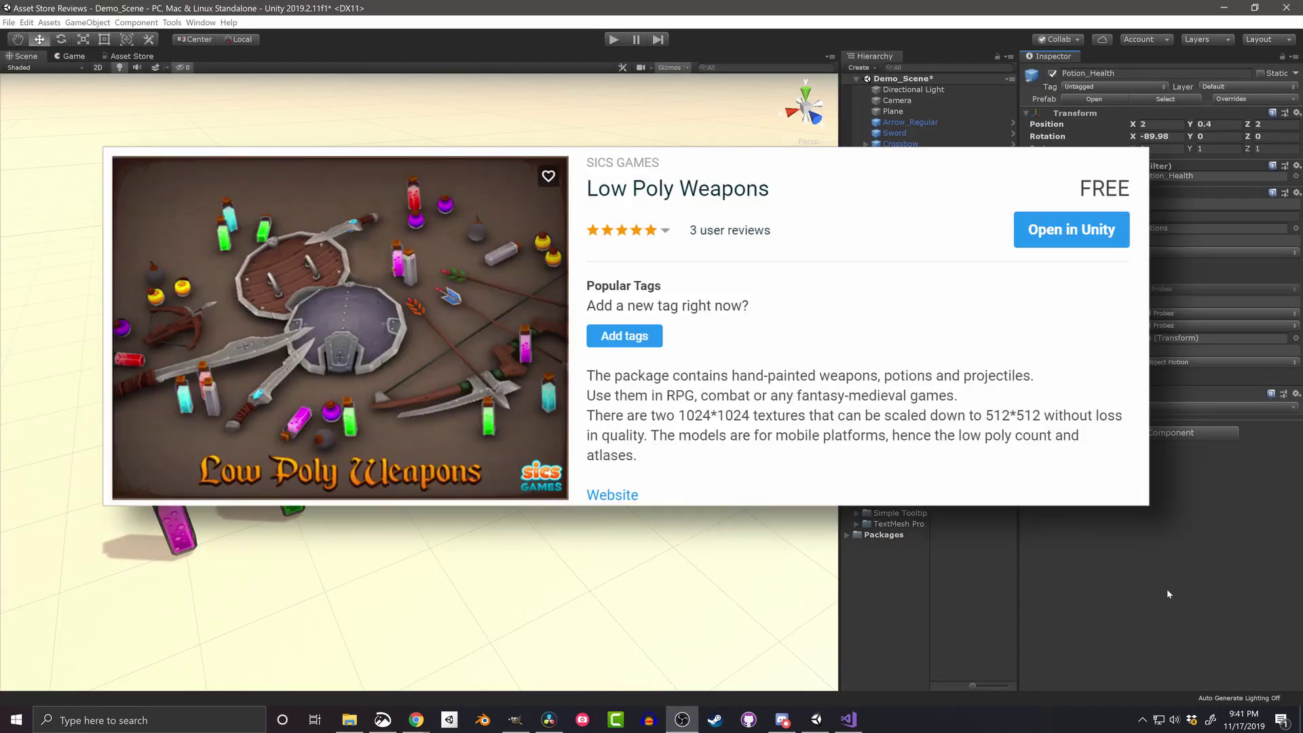
click(875, 55)
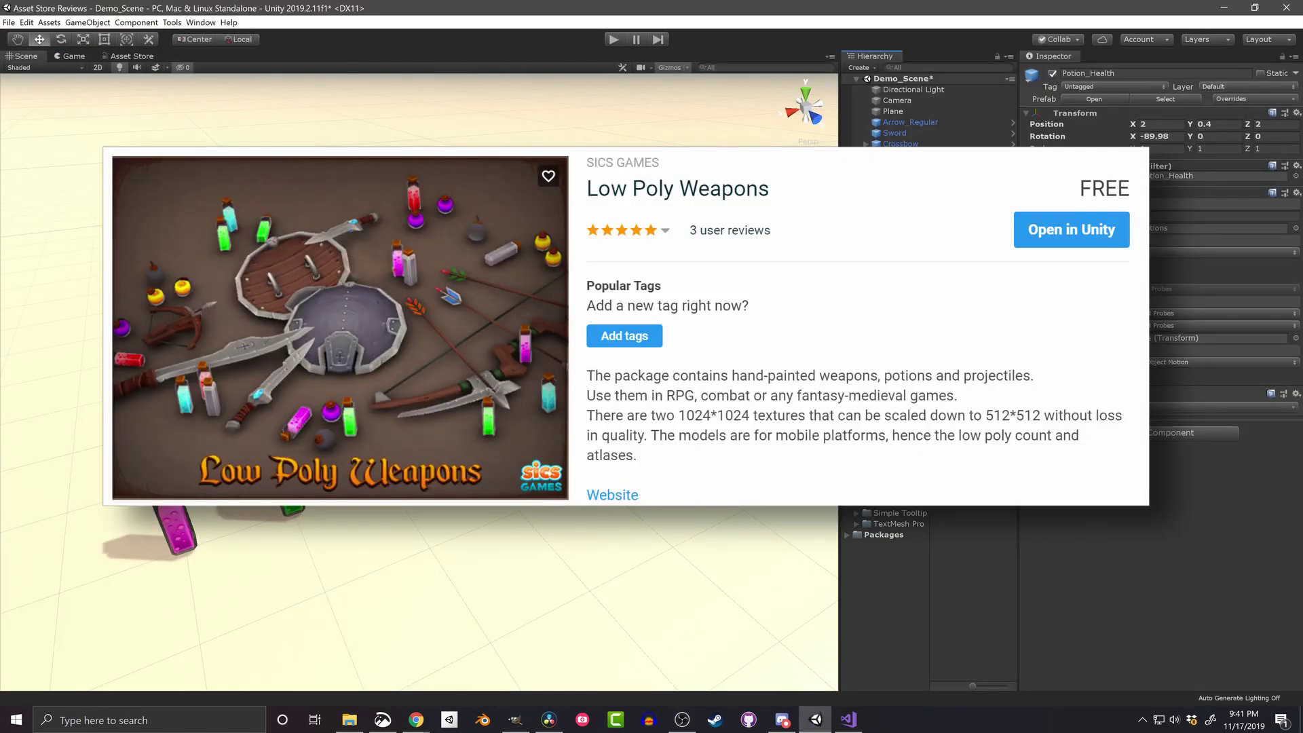
click(1149, 436)
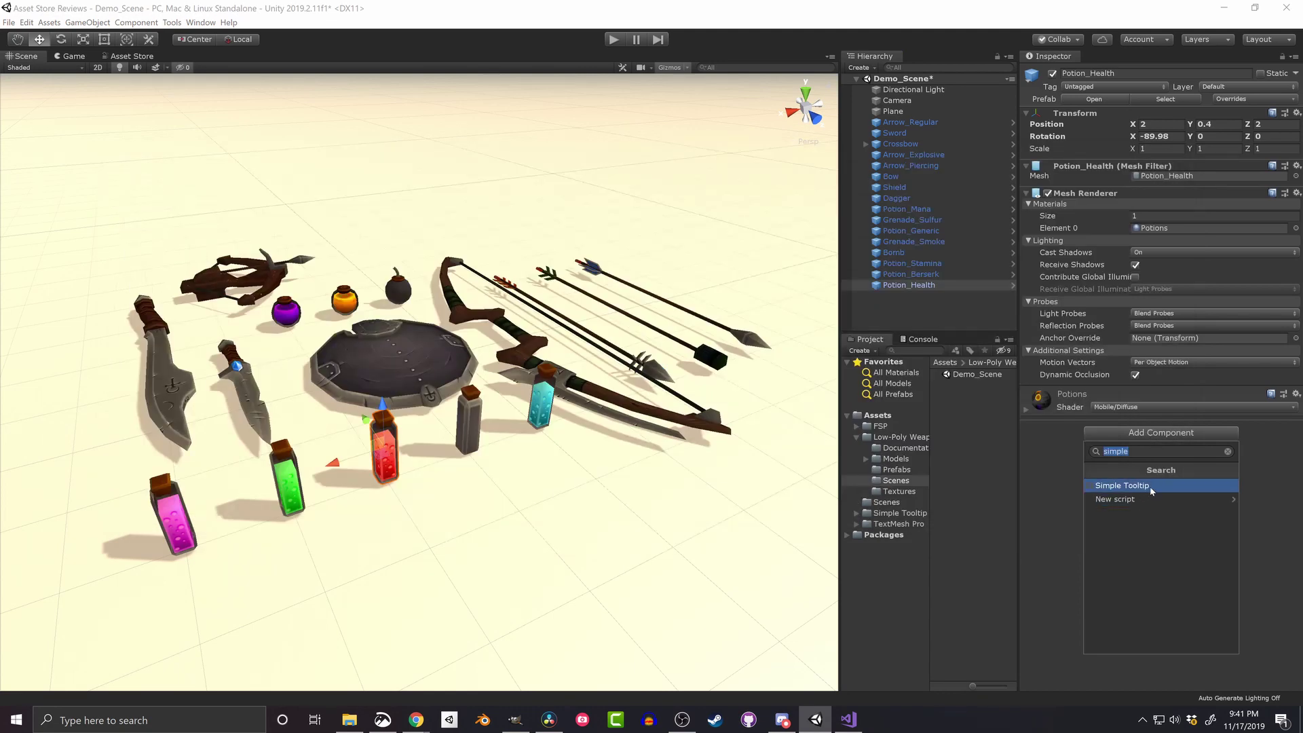
click(1149, 486)
Enter Info Left lines 'Health Potion', 'Restores 50-100 HP' and 'Makes you live longer. Won't make you better lookin'.
click(1143, 445)
text(Health Potion)
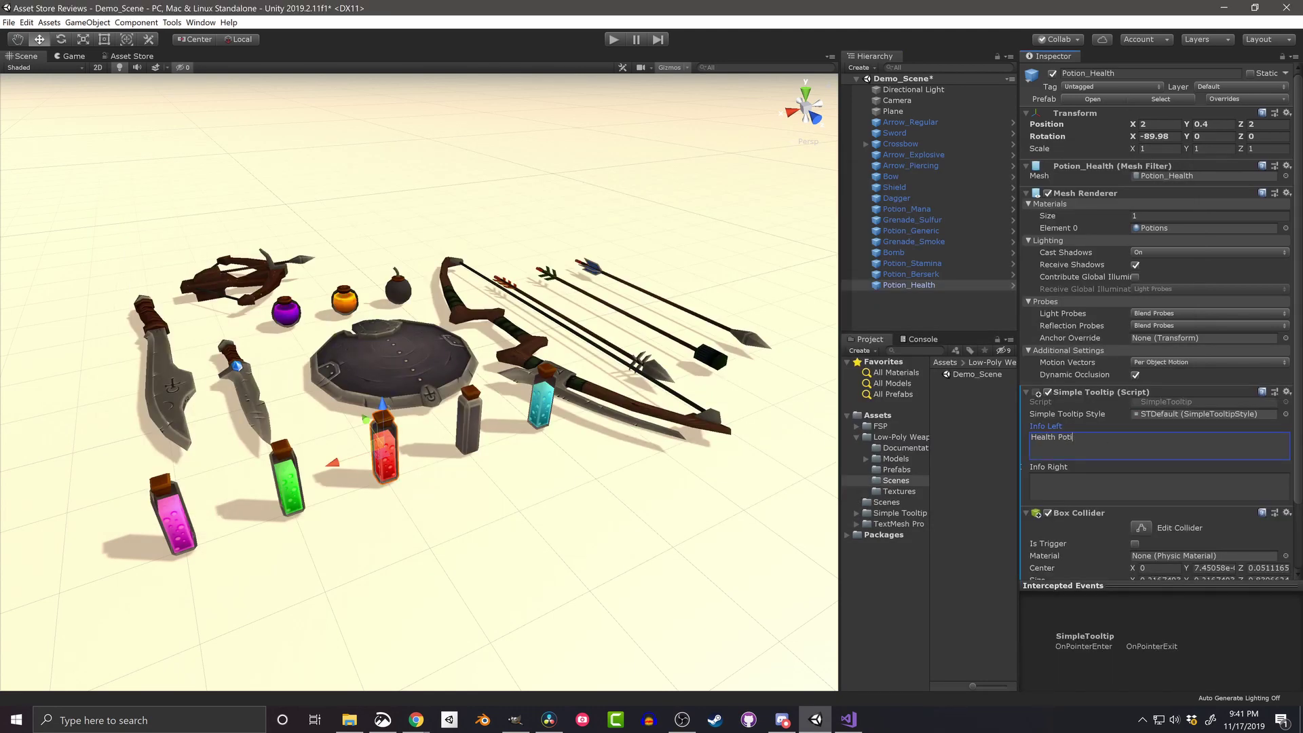
key(Return)
text(Resotre)
key(BackSpace)
key(BackSpace)
key(BackSpace)
key(BackSpace)
text(tores 50-100 HP)
key(Return)
text(Makes )
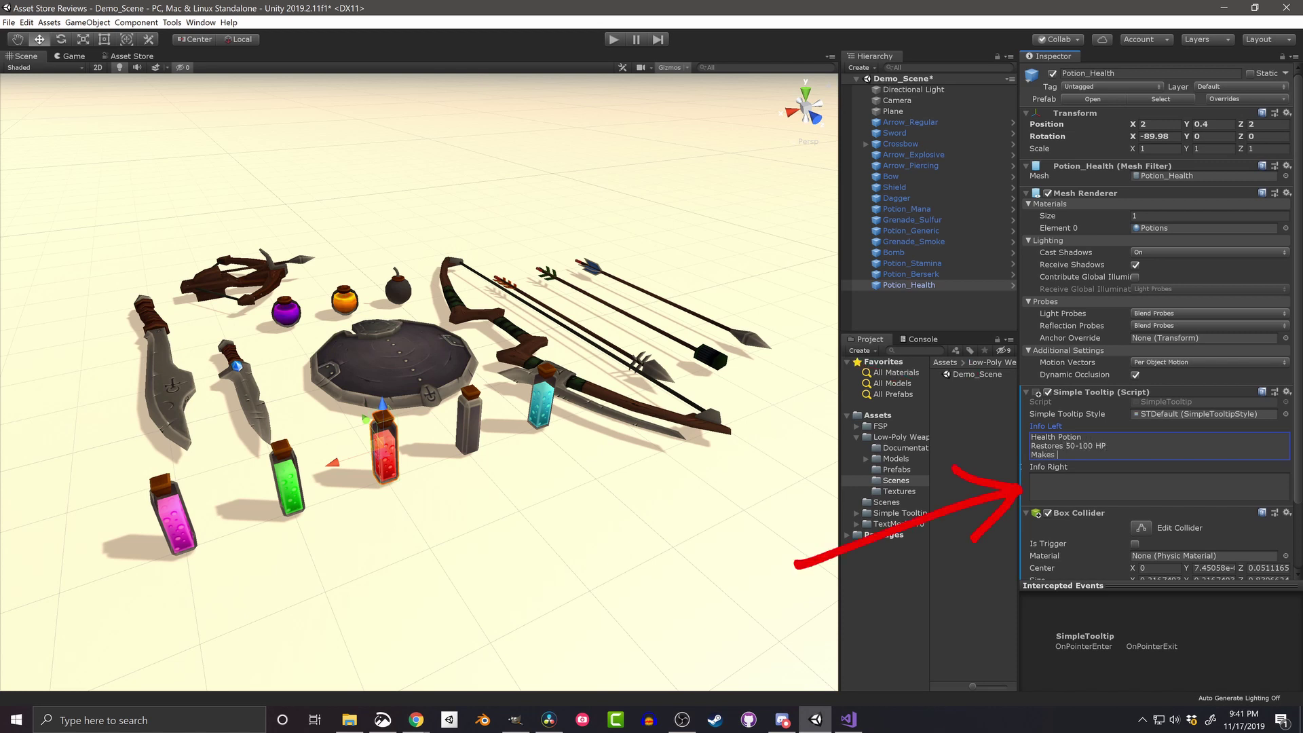
text(you live longer. Won)
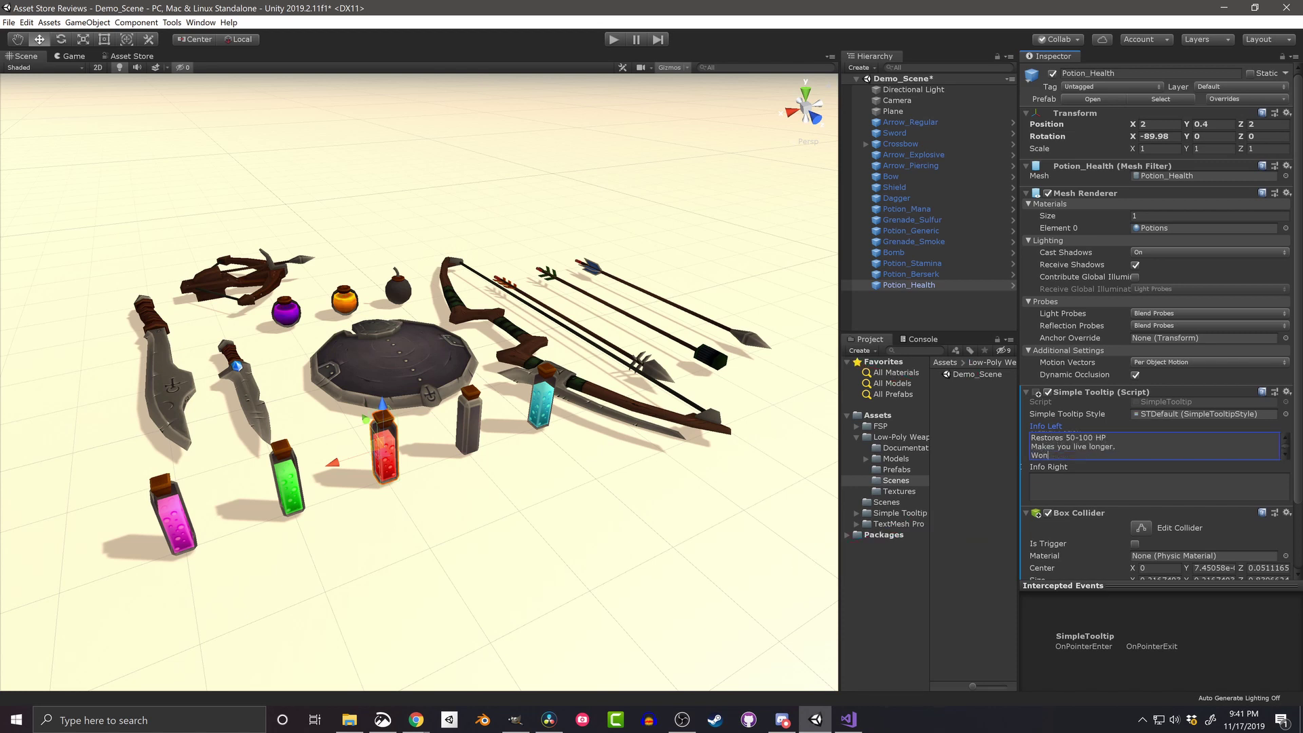
text('t make you better looking)
key(Tab)
Type 'Leve' into Info Right, then play the scene to preview the potion's tooltip and stop.
text(Leve)
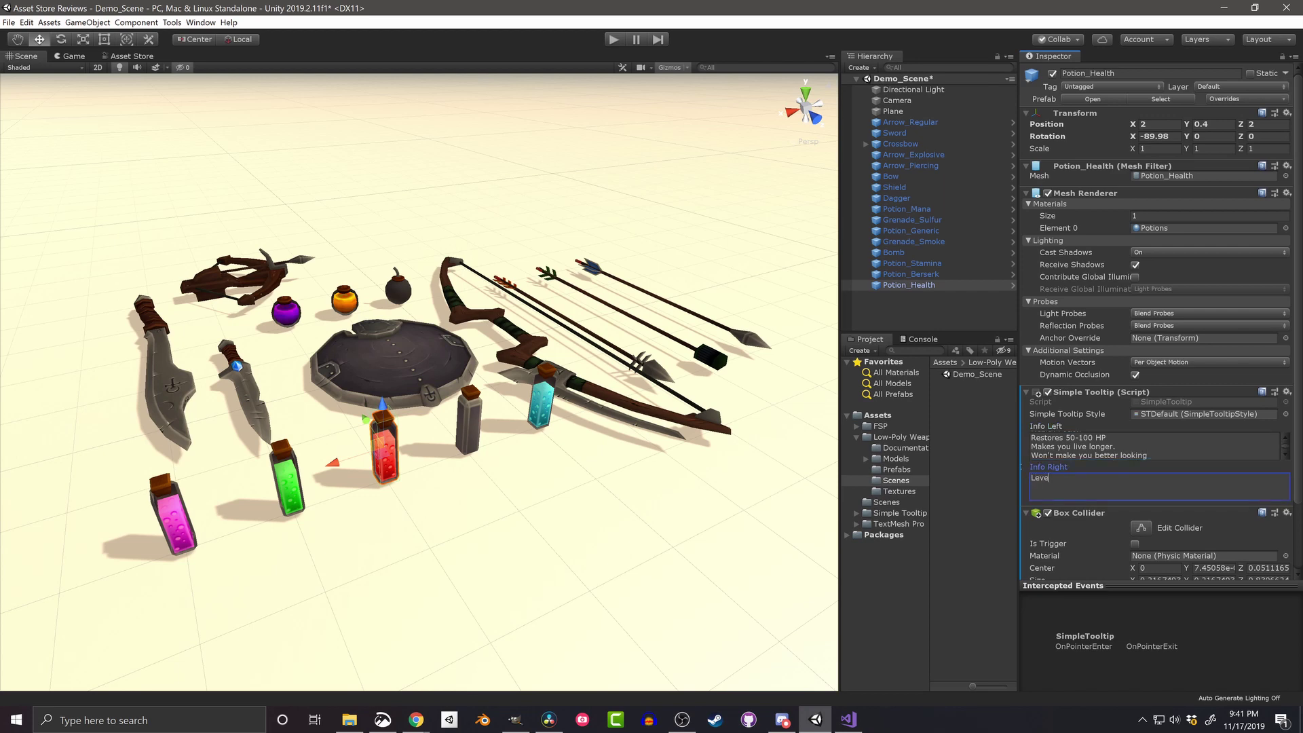
click(612, 39)
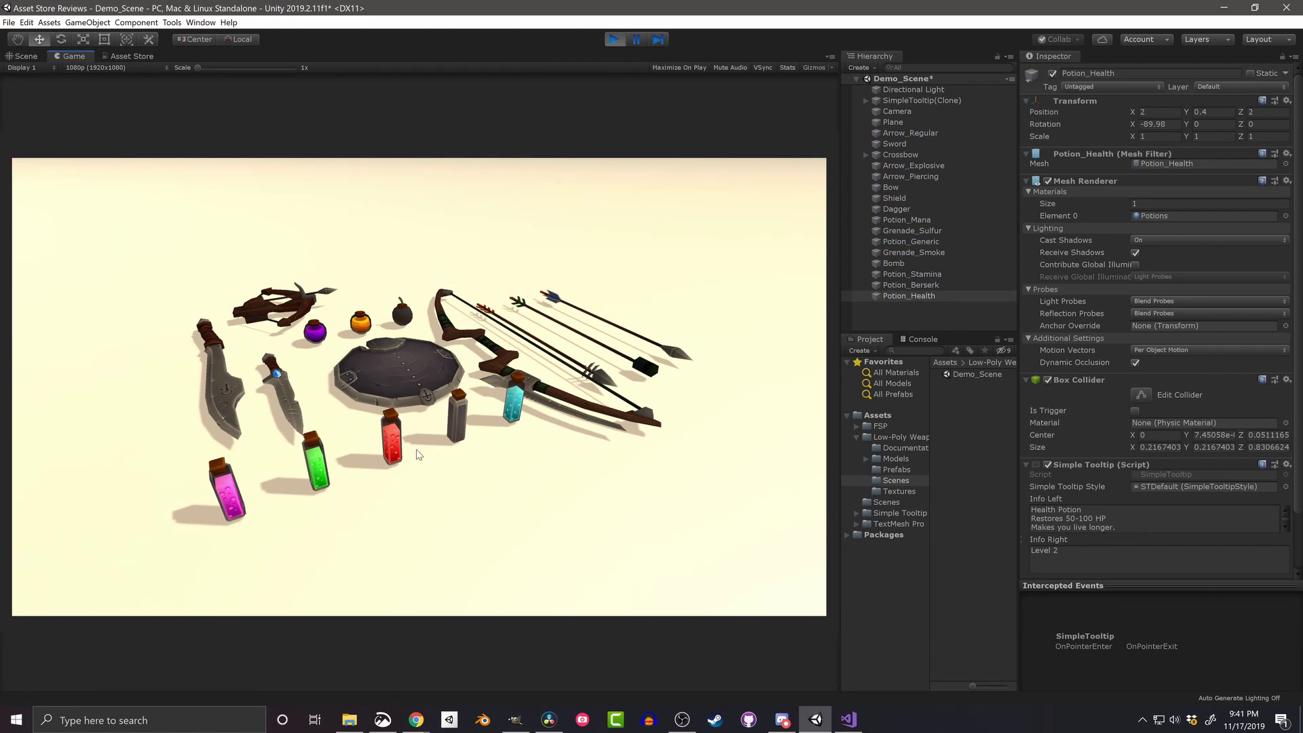
mouse_move(394, 434)
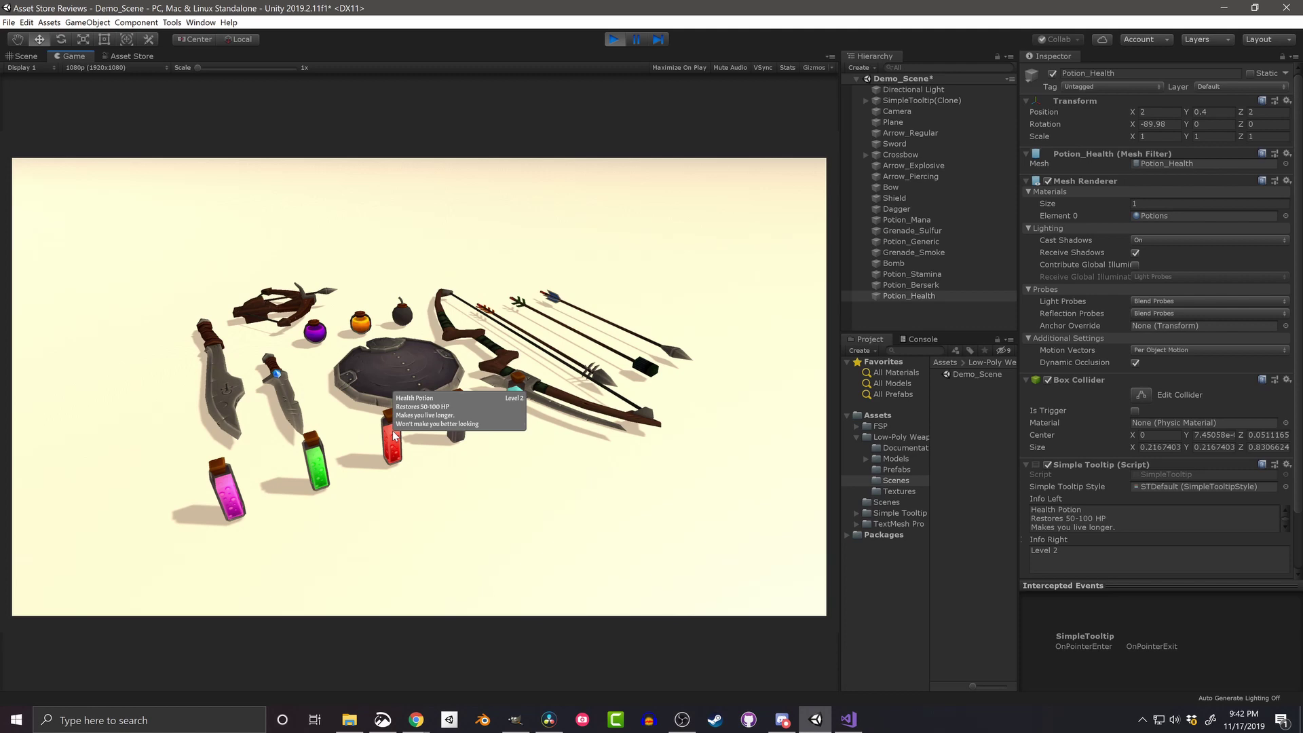
click(613, 39)
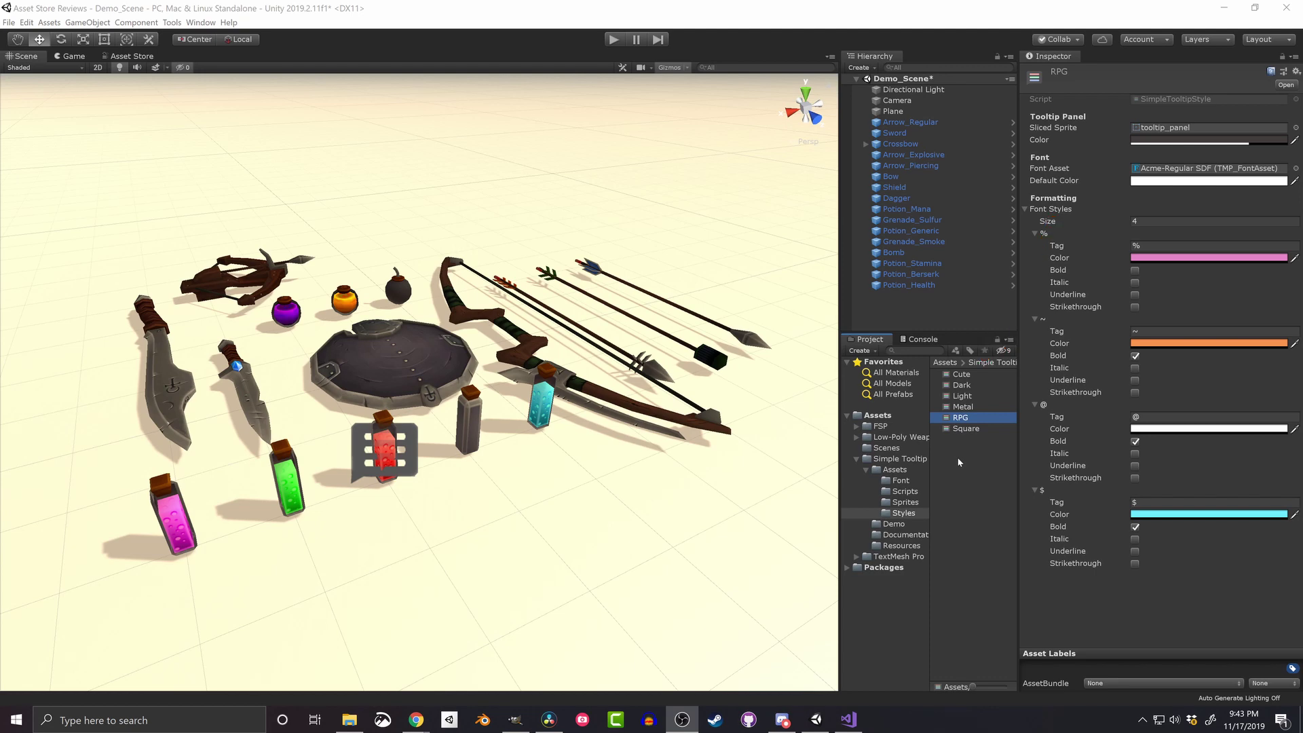
Bring up the Create context menu on the Styles folder.
right_click(958, 462)
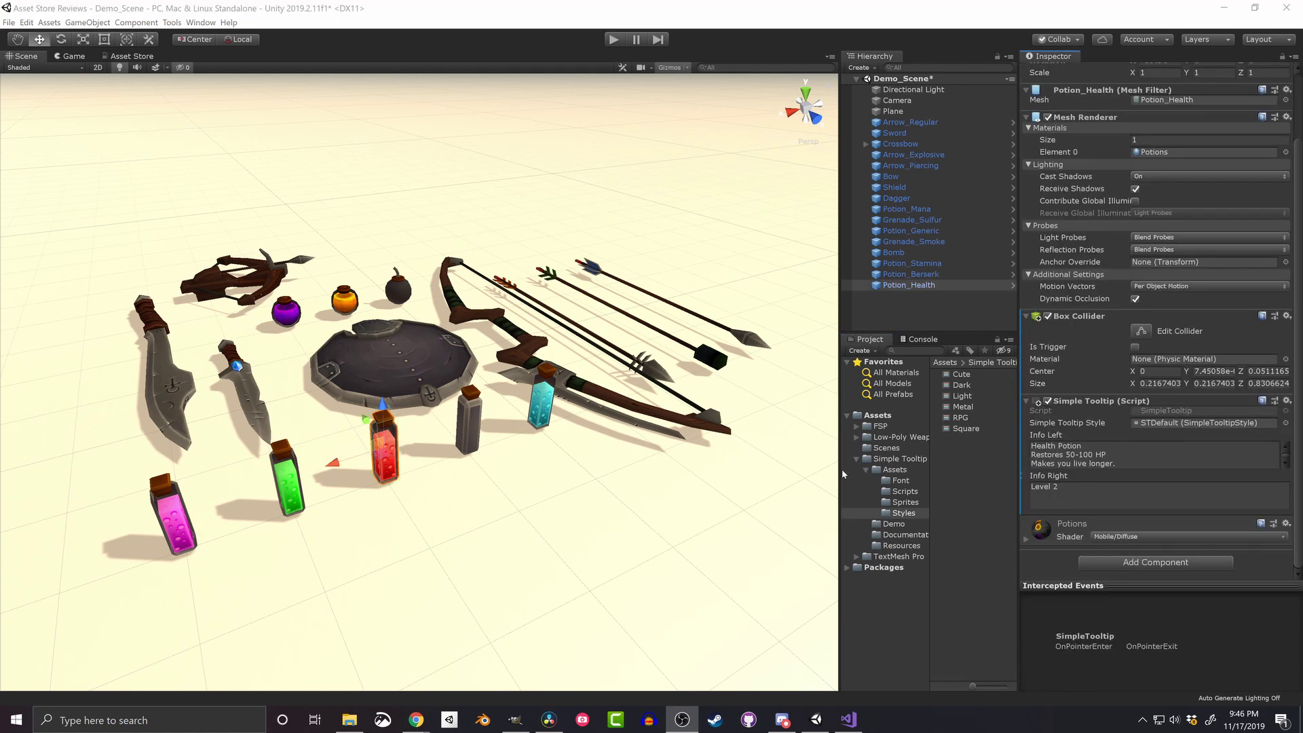
Assign the RPG style to the potion's tooltip and prefix its first two lines with % and @.
click(961, 417)
drag(961, 418, 1153, 427)
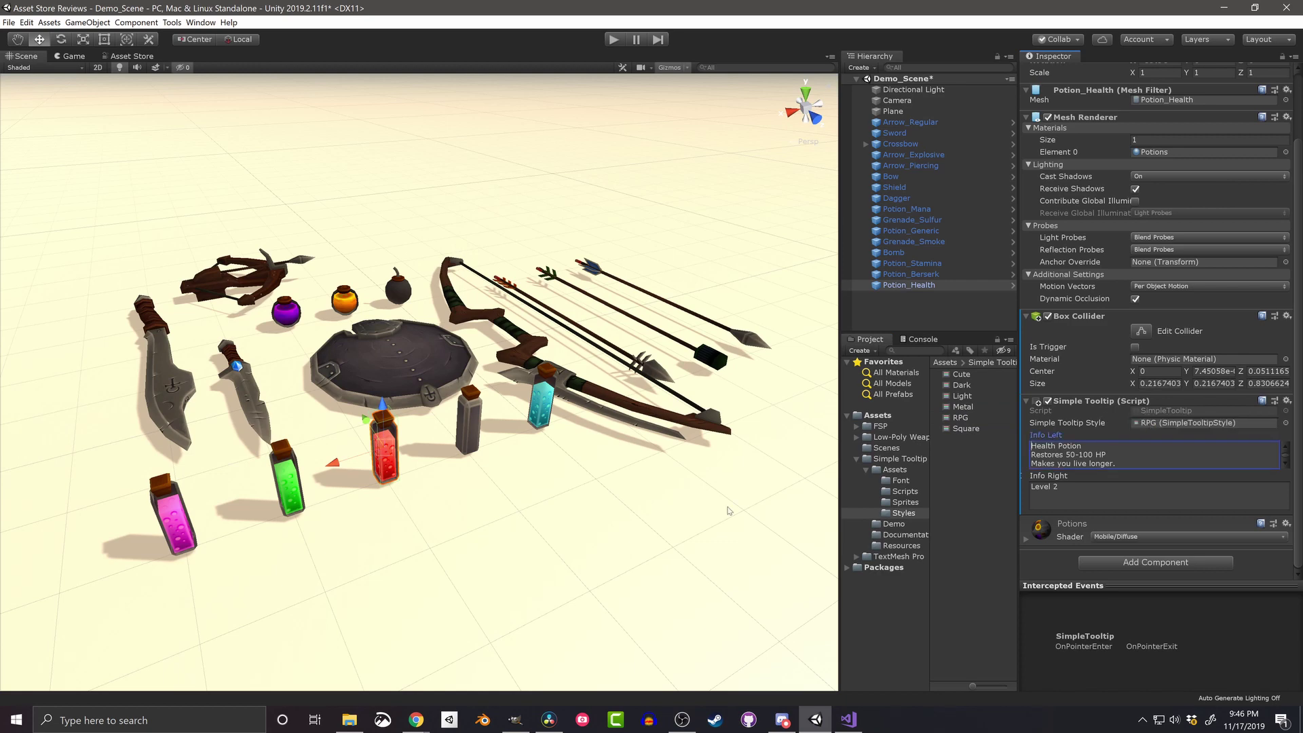
text(%)
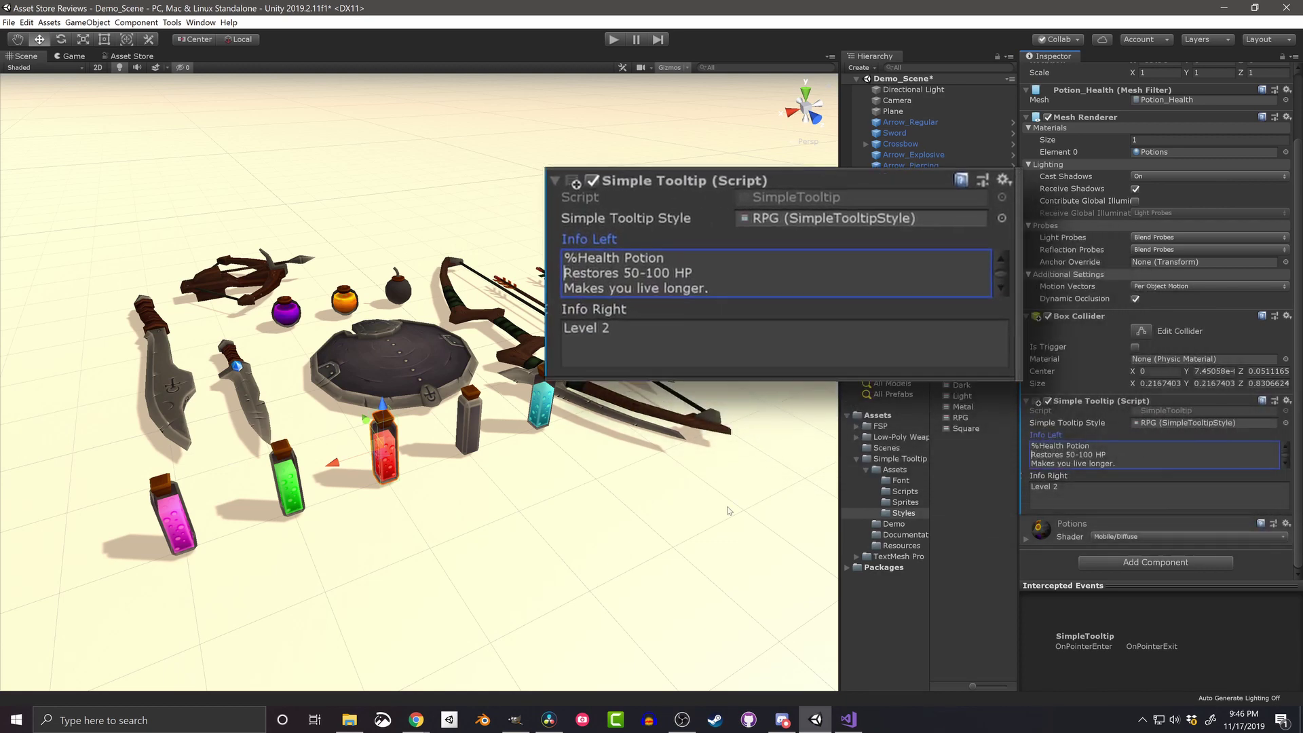
key(Down)
text(@)
Insert ~ before 50-100, @ on the third line, and $ at the start of Info Right.
key(ctrl+Right)
text(~)
key(Down)
key(ctrl+Left)
key(ctrl+Left)
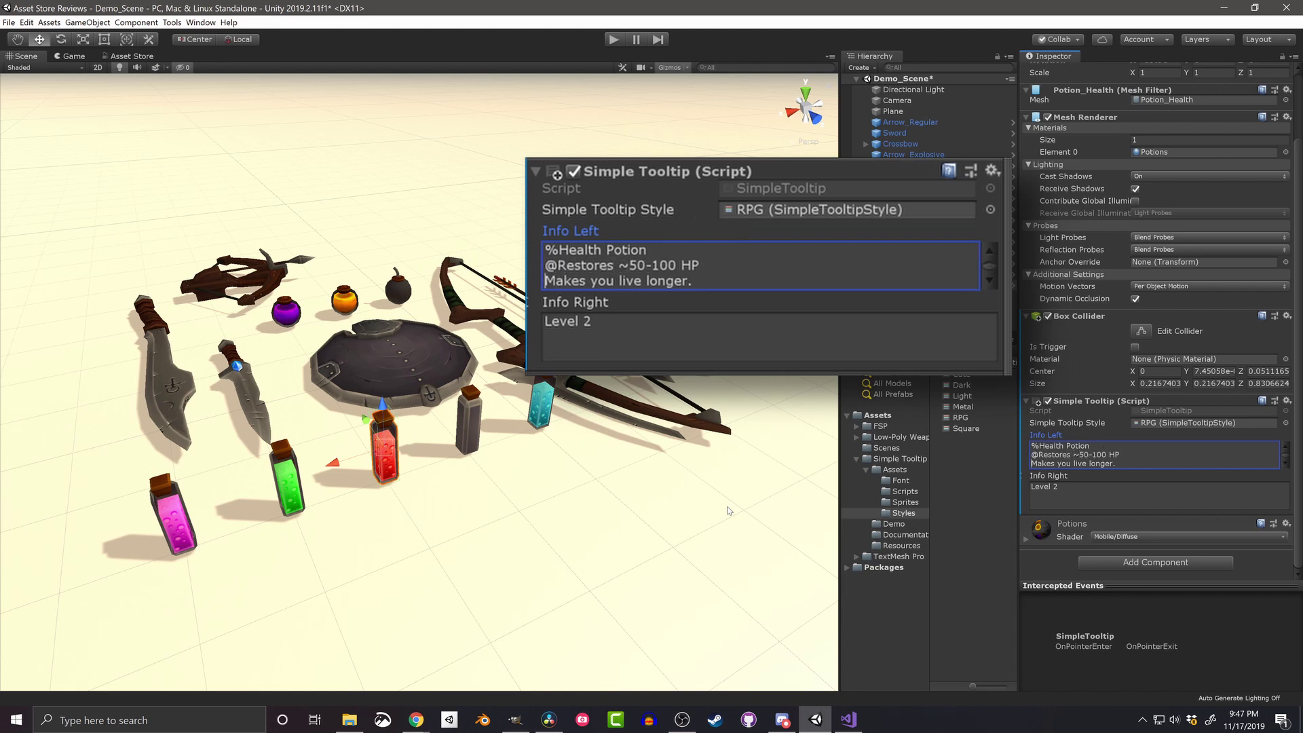
text(@)
key(Tab)
text($)
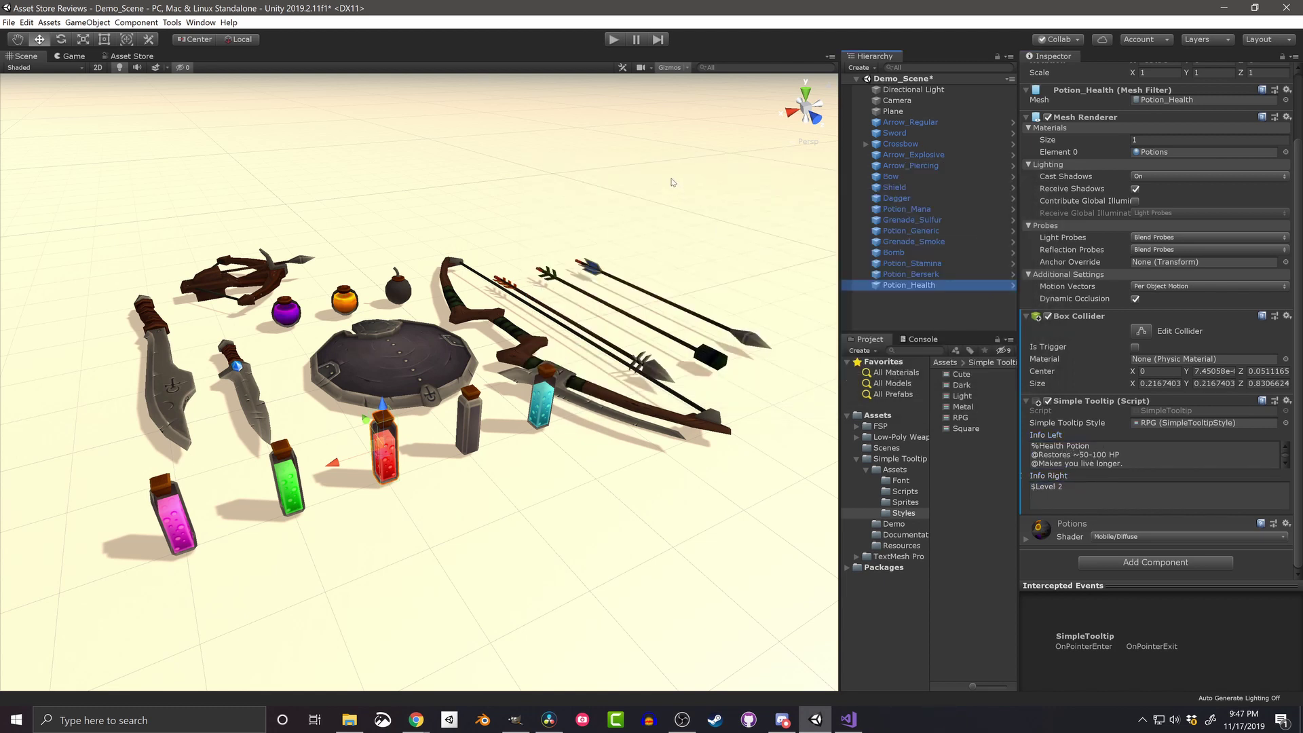
Play the scene and bring up the red health potion's RPG-styled tooltip.
click(613, 39)
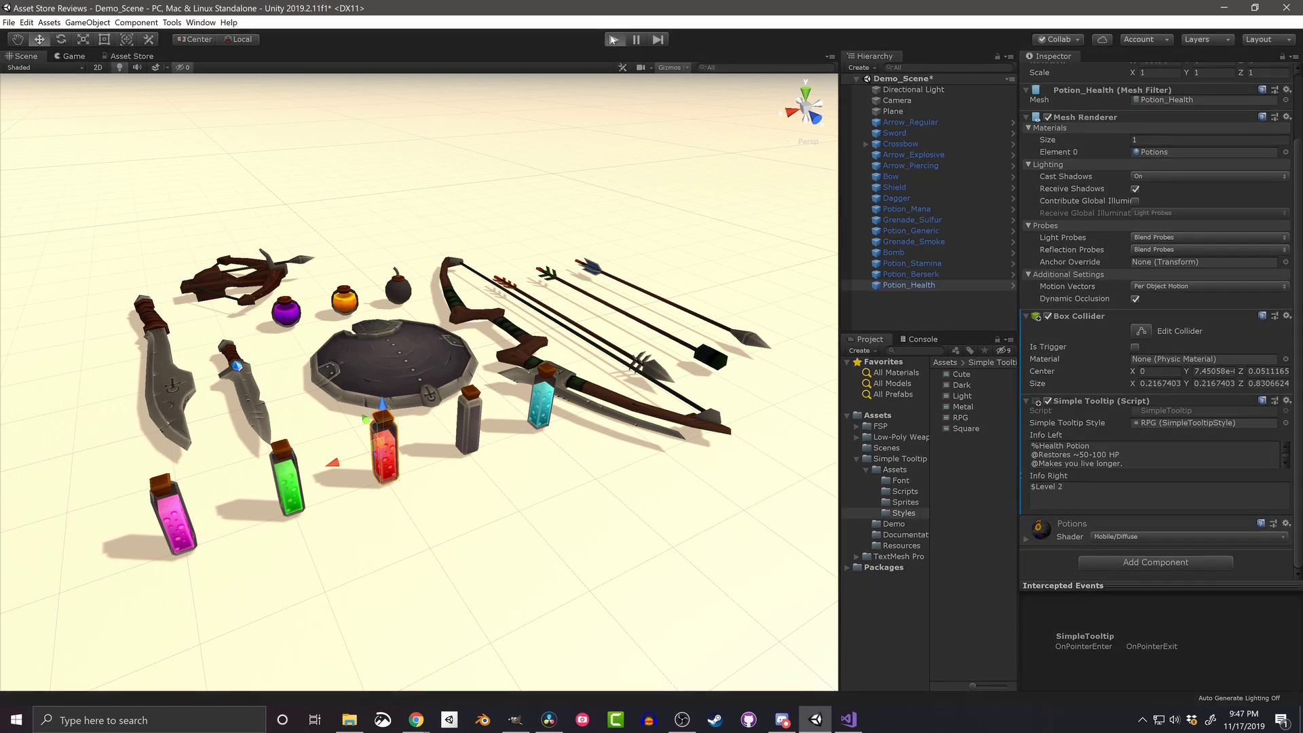
mouse_move(394, 438)
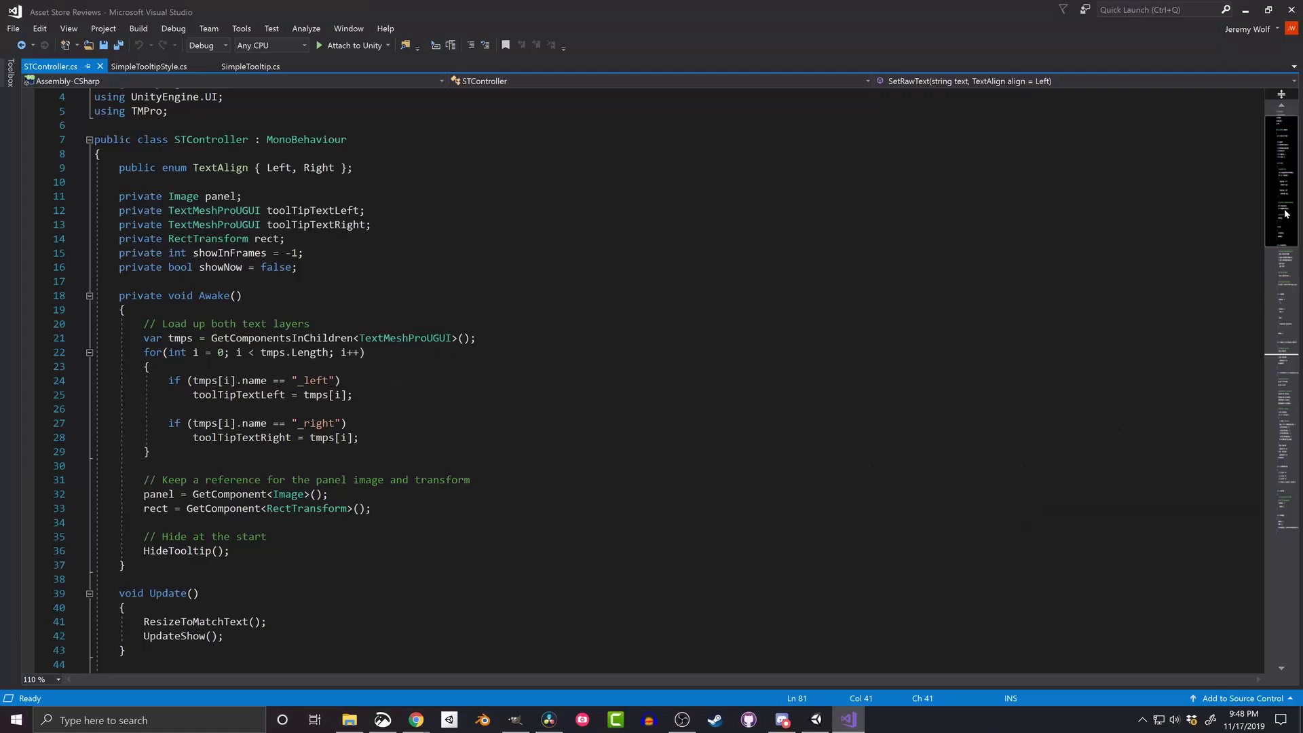
Scroll STController.cs down to the SetCustomStyledText method near line 87.
scroll(1284, 362, down, 16)
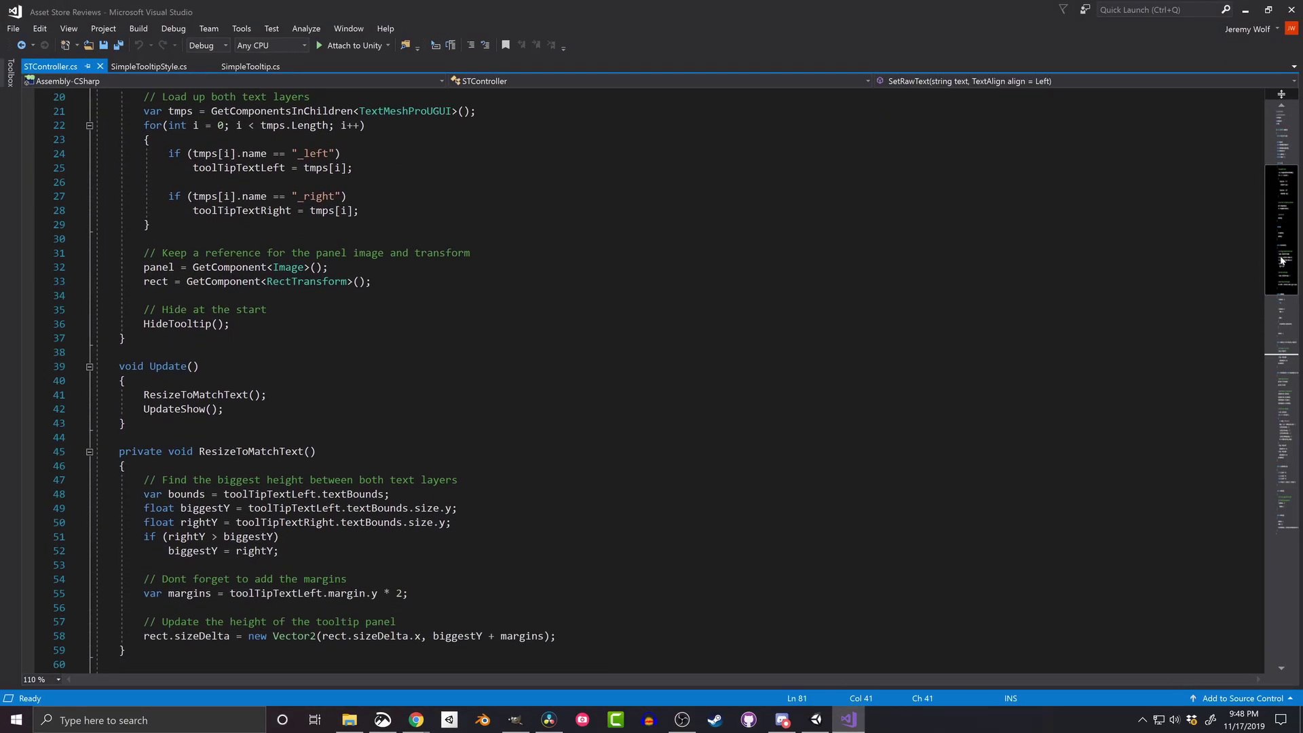
scroll(1284, 361, down, 9)
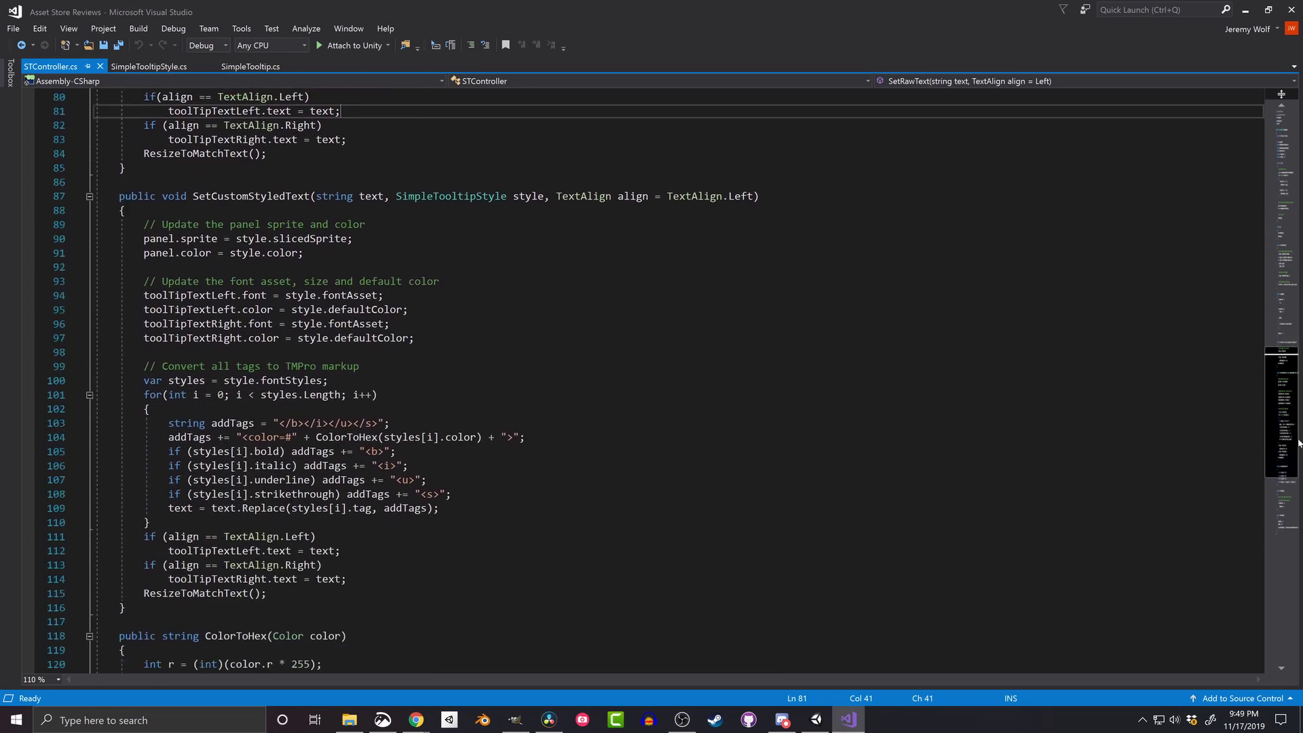